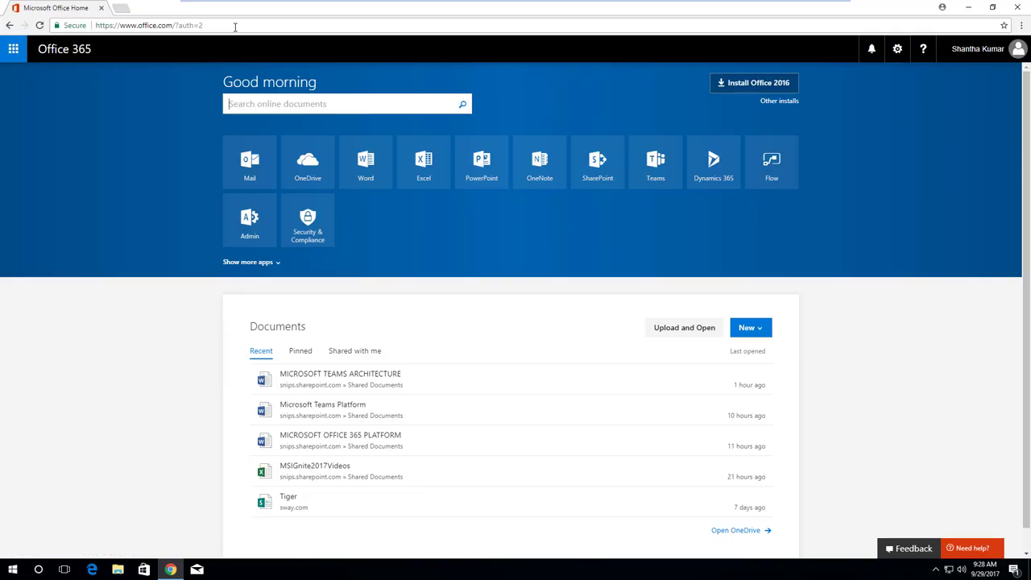
Switch to Microsoft Teams and start creating a new team.
click(657, 167)
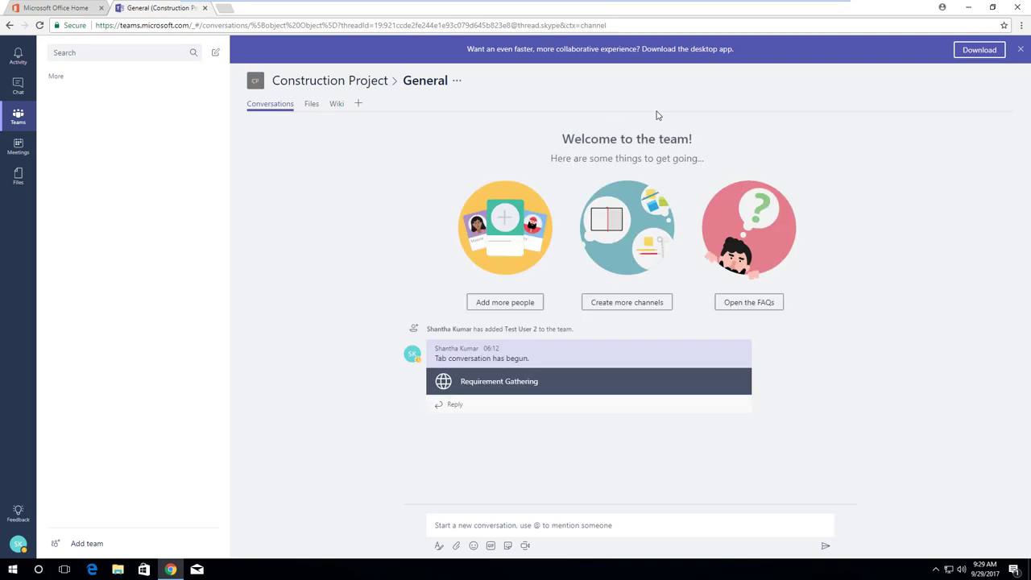
click(53, 76)
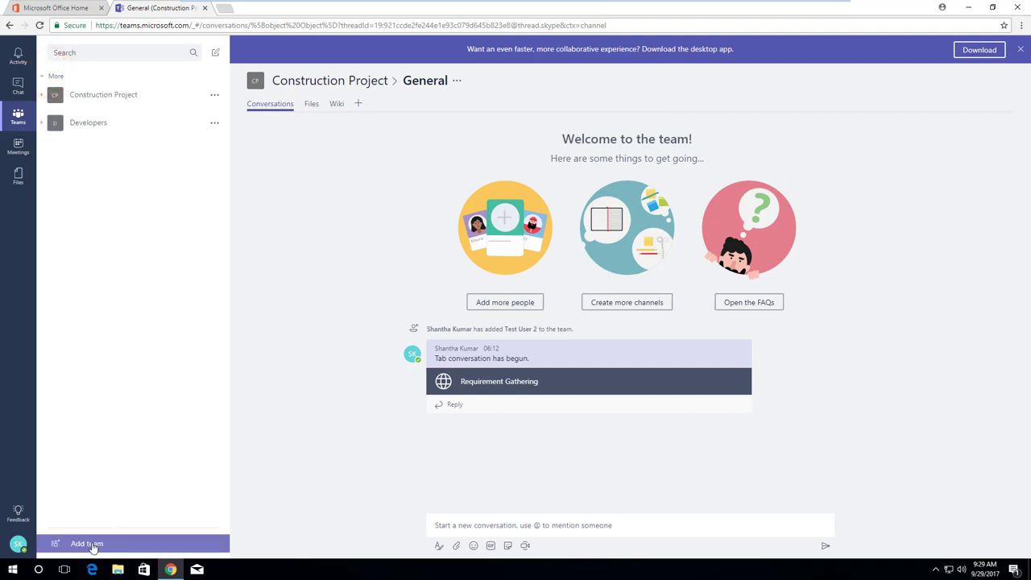
click(93, 546)
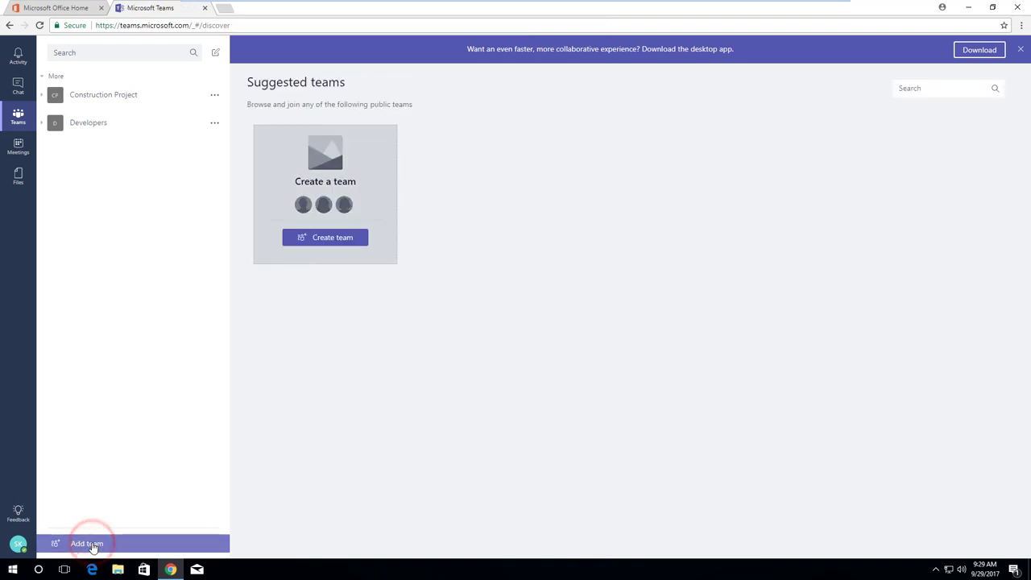
click(332, 242)
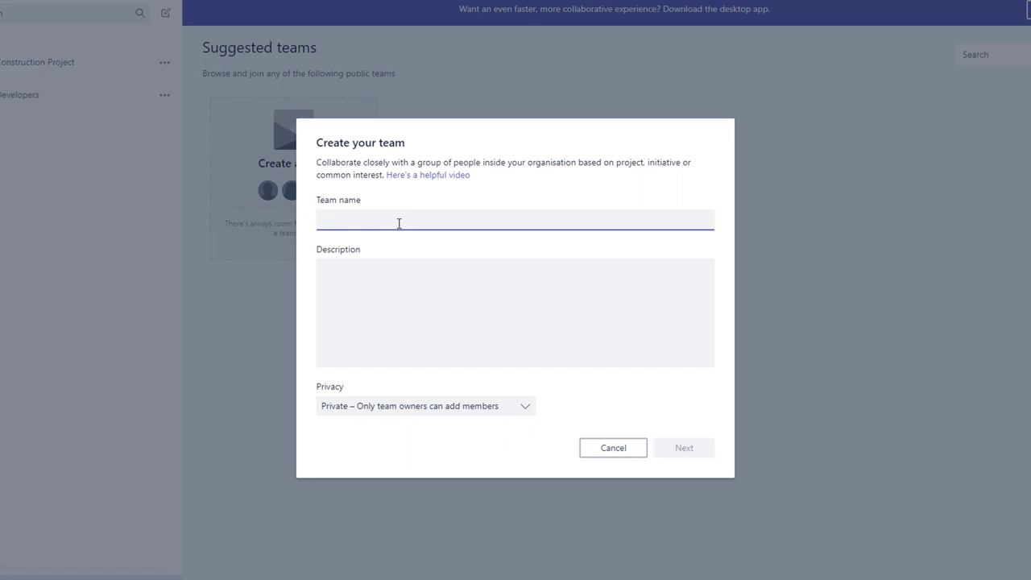
Name the team "Microsoft Teams for Beginners" and describe it as "Series of demos to understand the features in Microsoft Teams".
text(Microsoft)
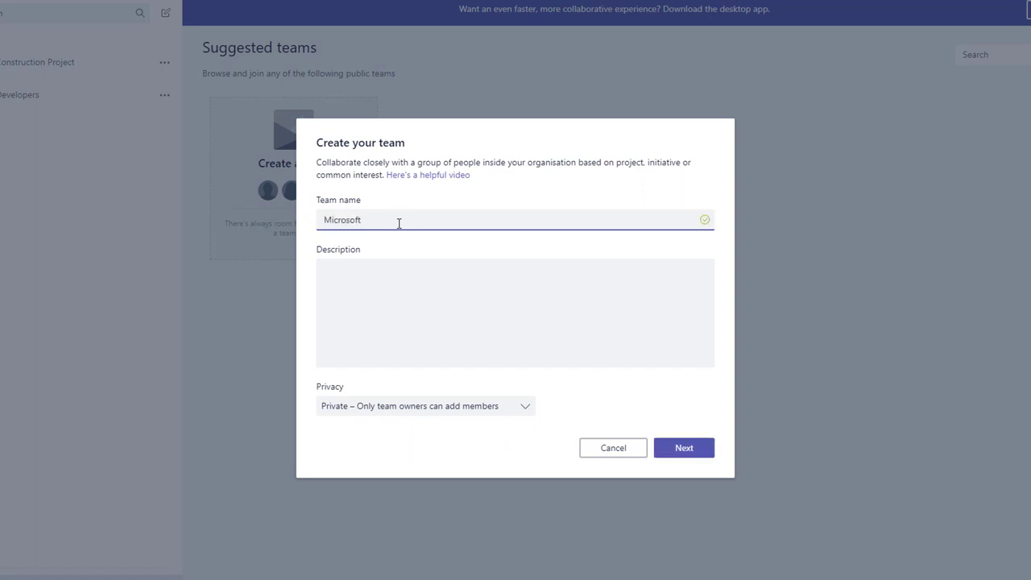
text( Teams for Beginners)
click(398, 274)
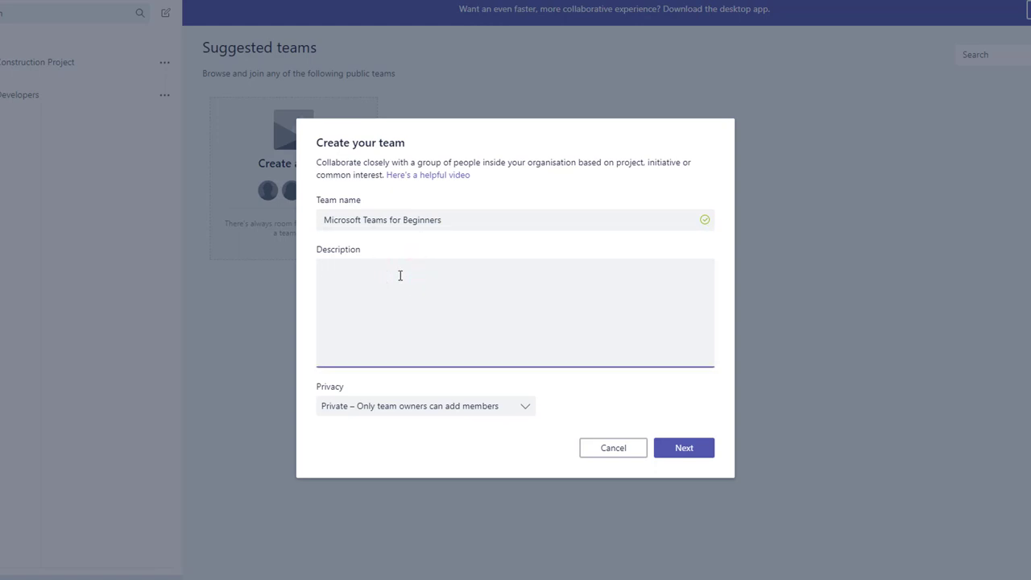
text(Series of demos to understand the features in)
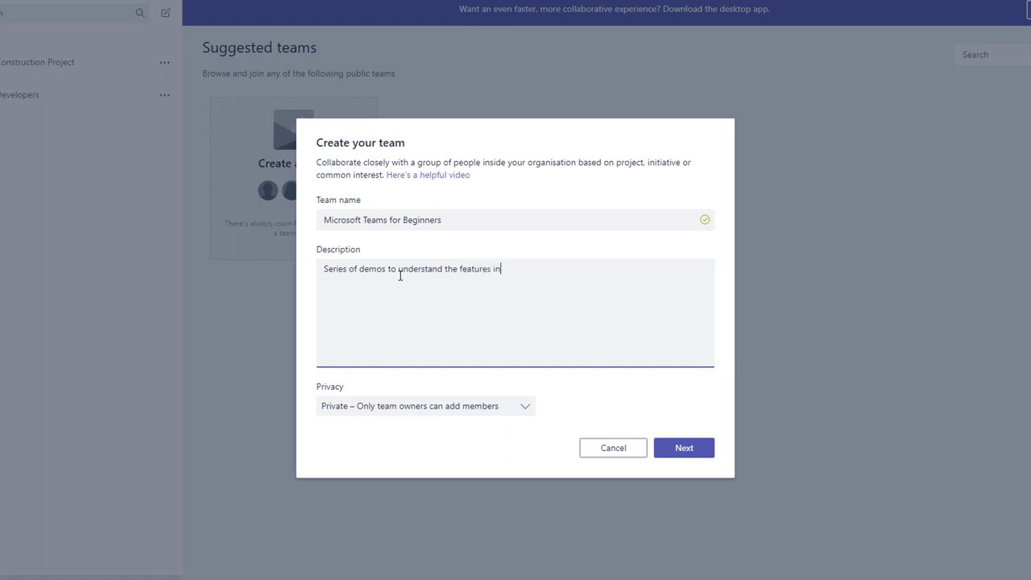
text( Microsoft Teams)
Set the team's privacy to "Public – Anyone in your organisation can join" and create the team.
click(450, 407)
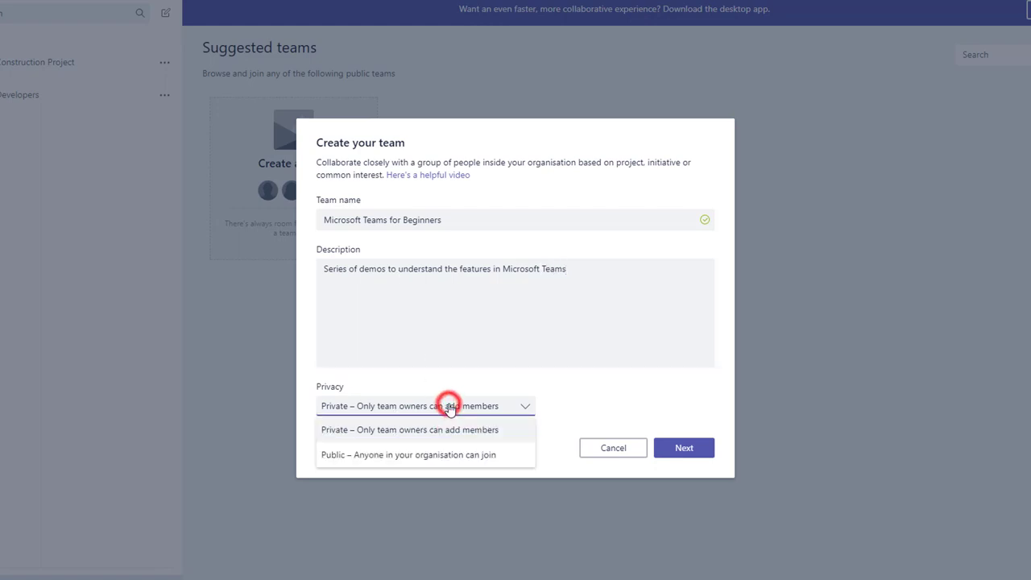
click(387, 457)
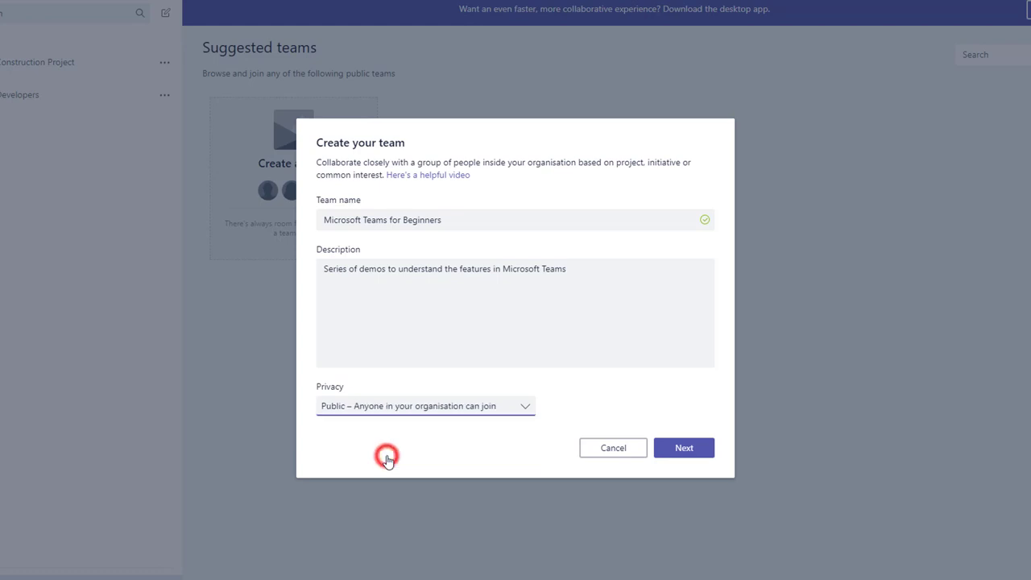
click(692, 452)
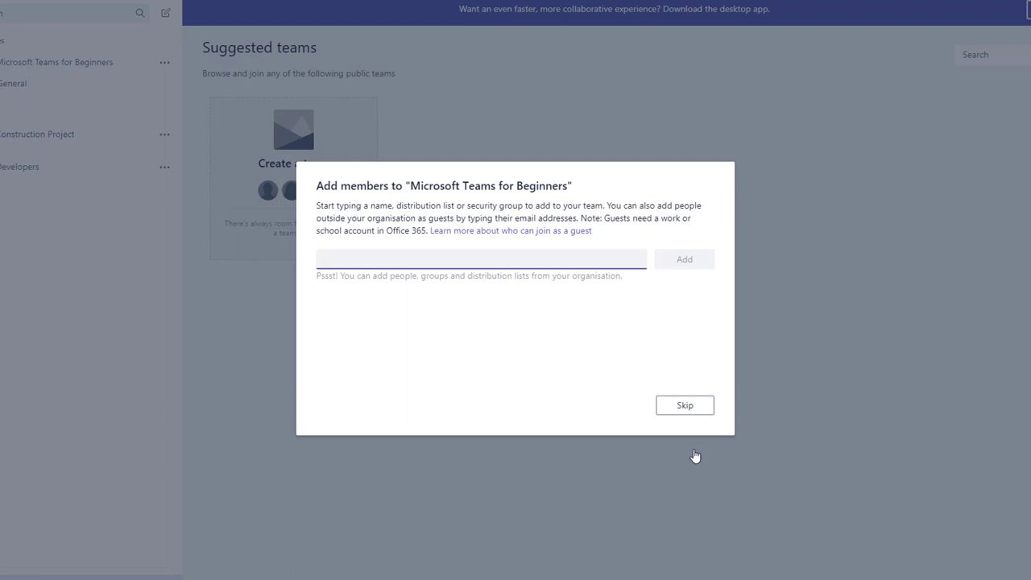
Add Test User 2 and Test User 1 as members of the new team.
text(Test)
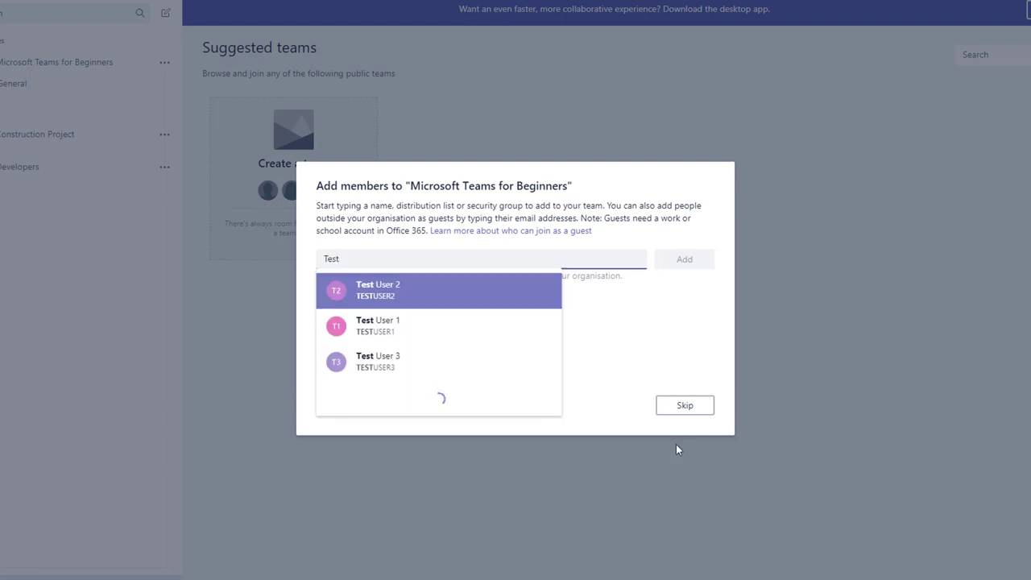
click(402, 292)
text(Test)
click(479, 324)
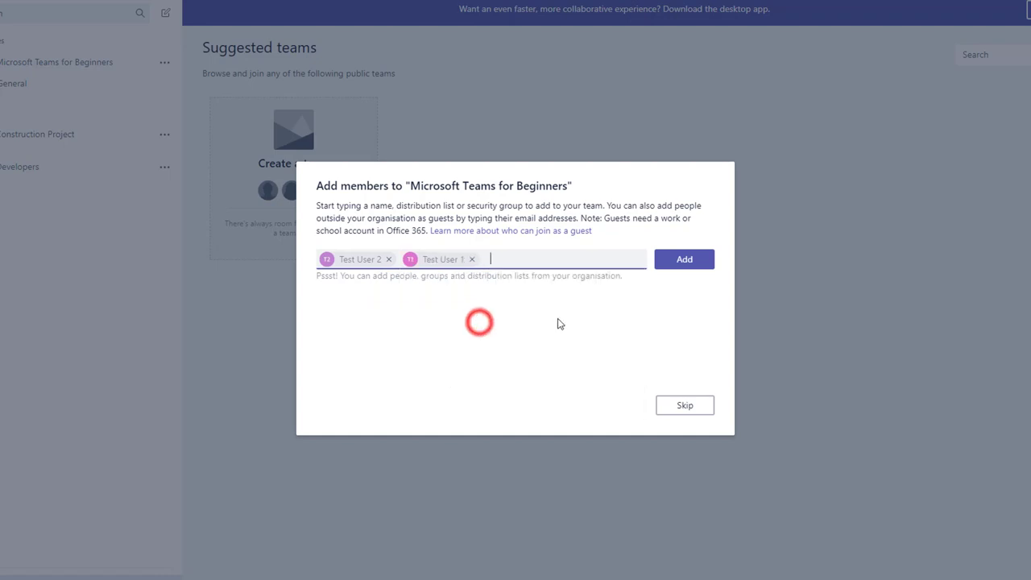
click(688, 261)
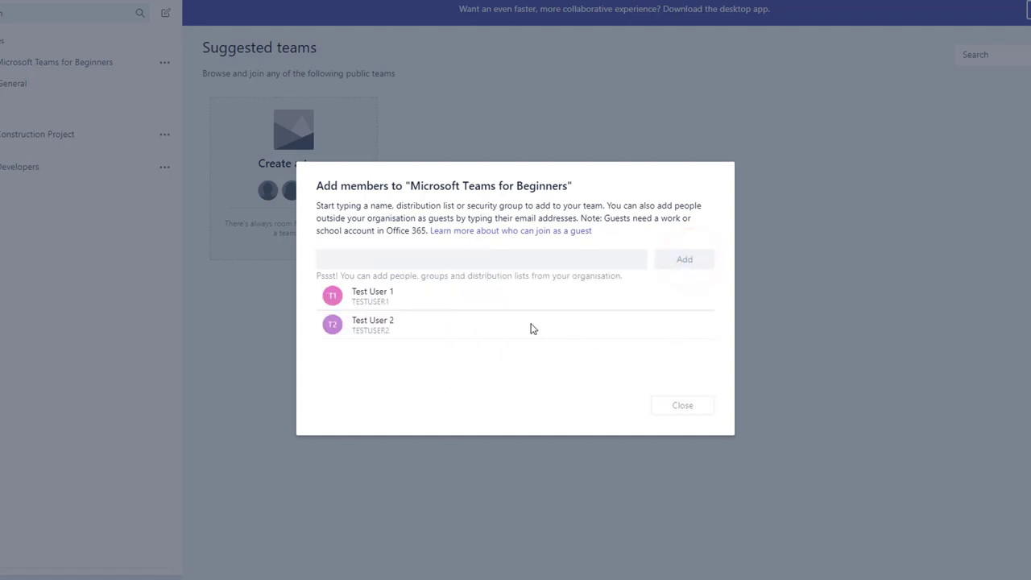
Review the role options available for Test User 1 and finish adding members.
click(677, 297)
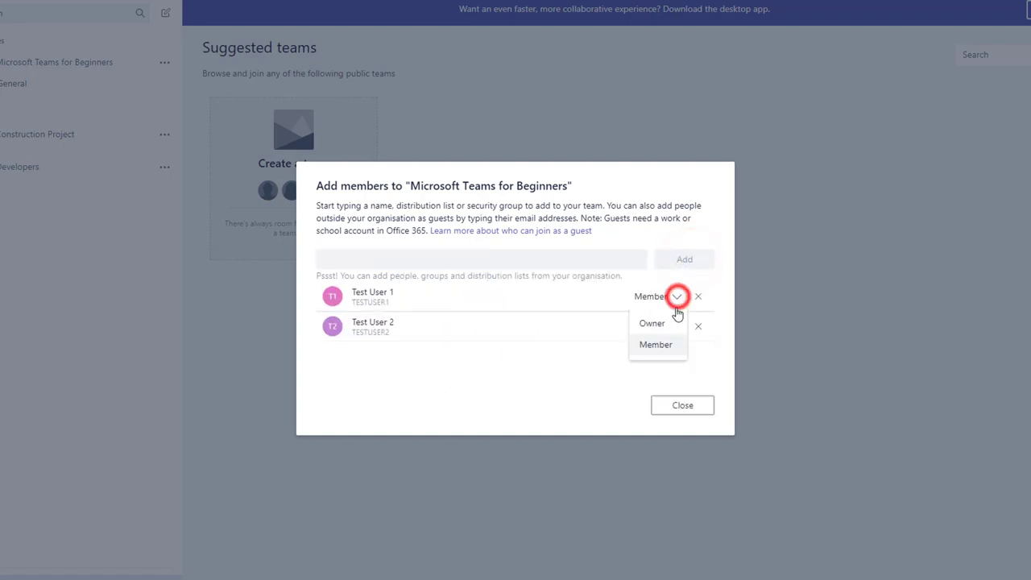
click(710, 275)
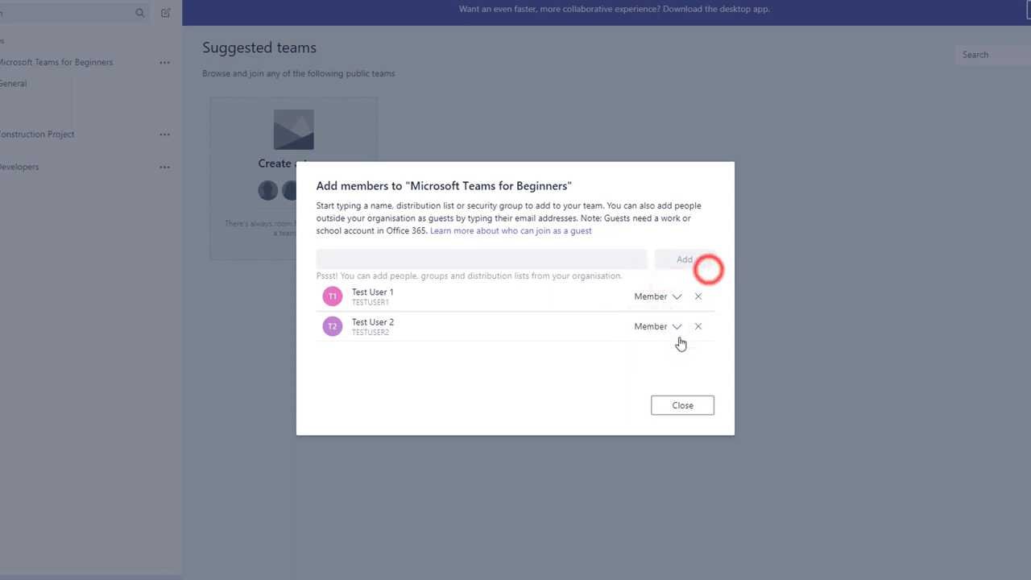
click(676, 410)
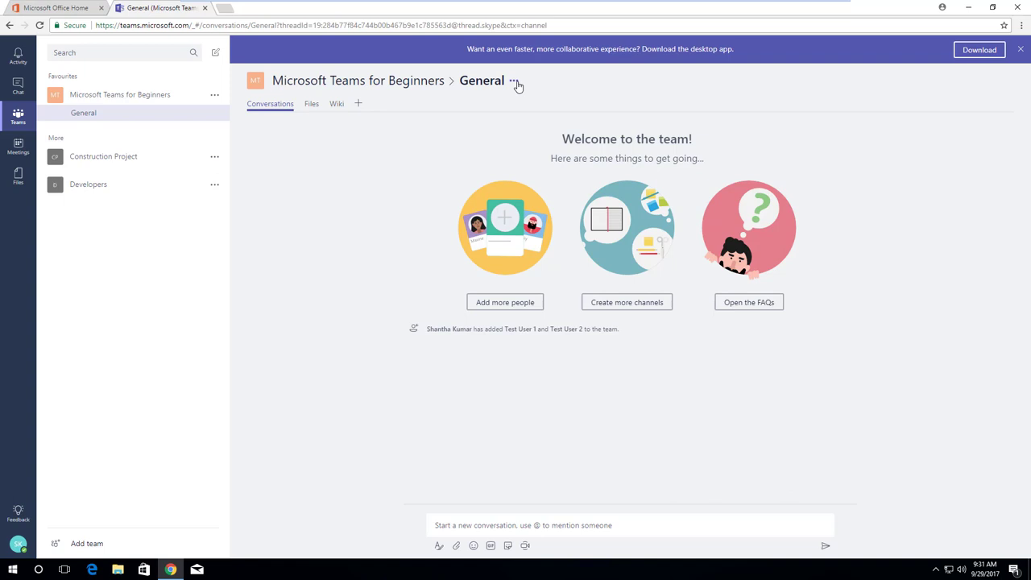
Open the General channel in SharePoint and compare its group membership with the team's member list in Teams.
click(515, 82)
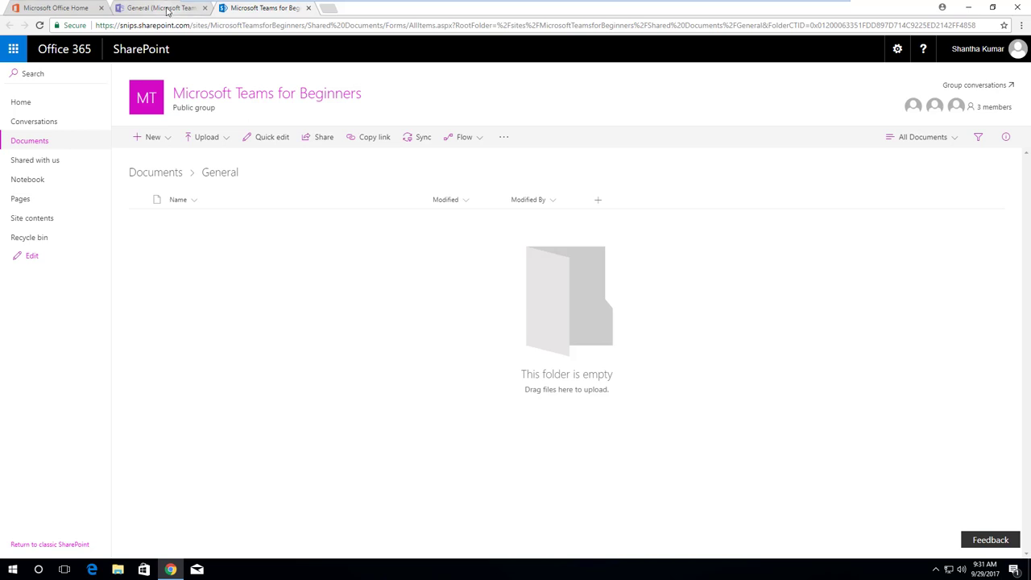
click(1000, 107)
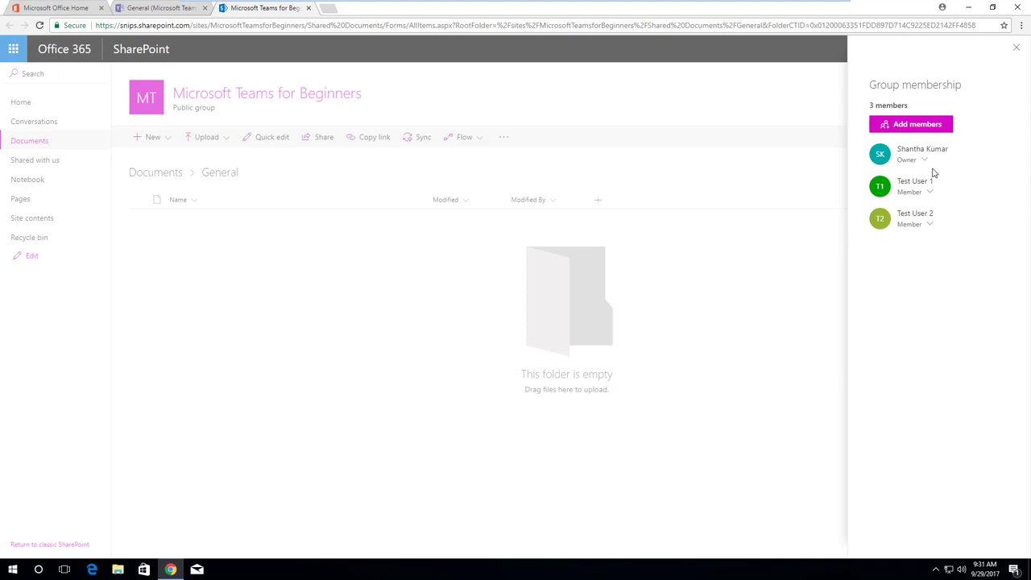
click(157, 8)
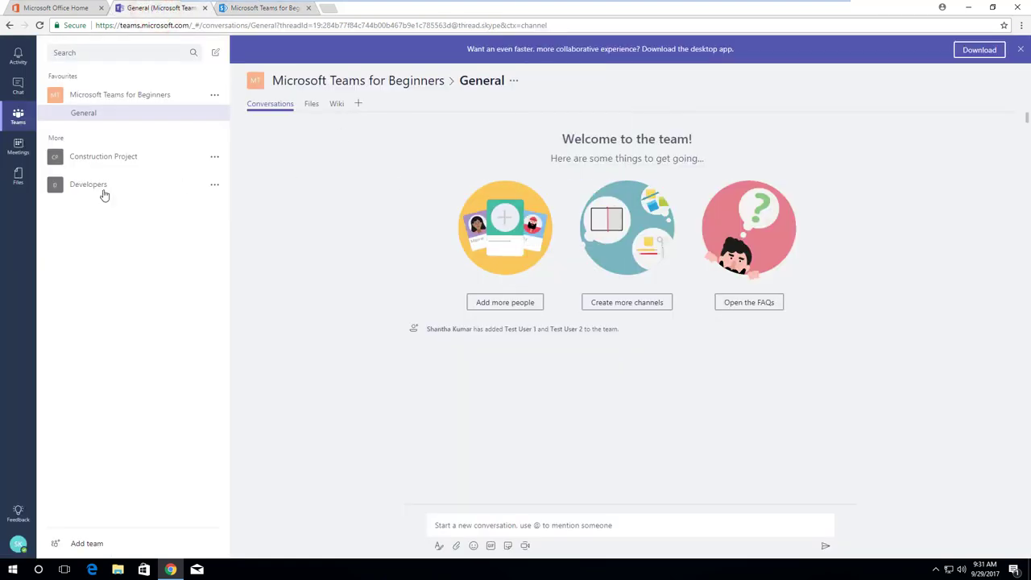
click(392, 81)
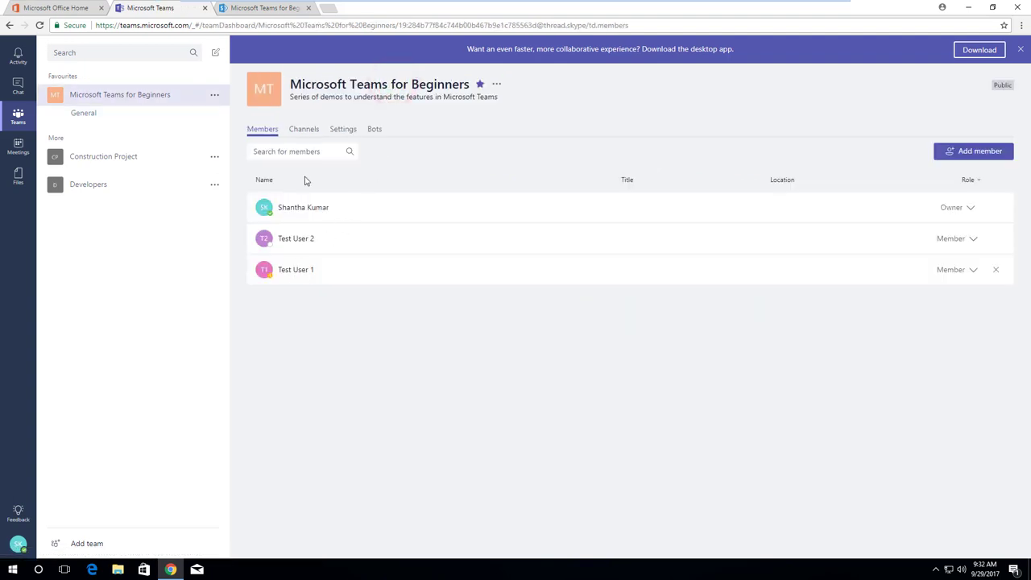
click(638, 383)
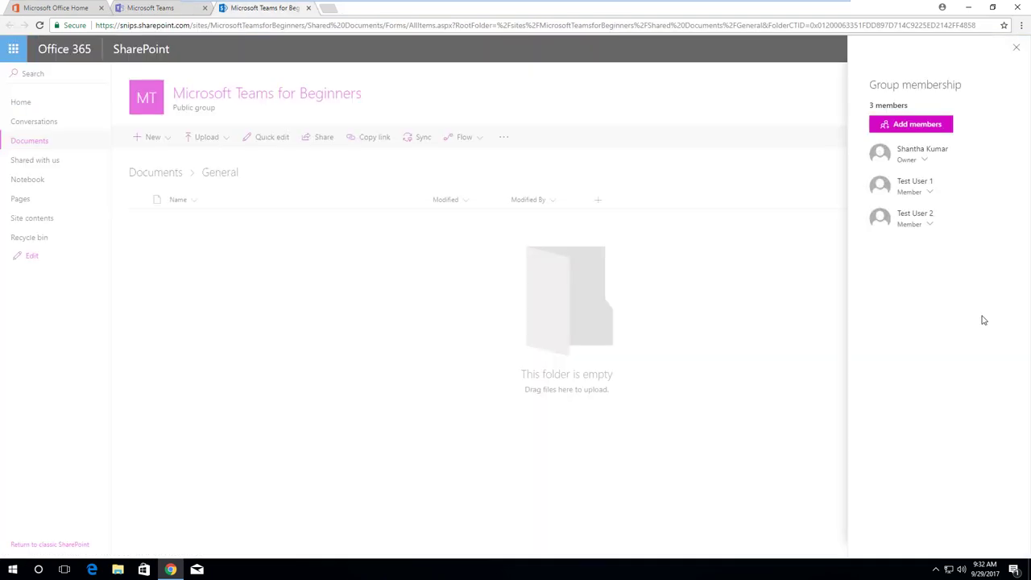
key(ctrl+Tab)
Check the groups list in the Office 365 Admin center for the new team's group, and return to the General channel in Teams.
click(721, 278)
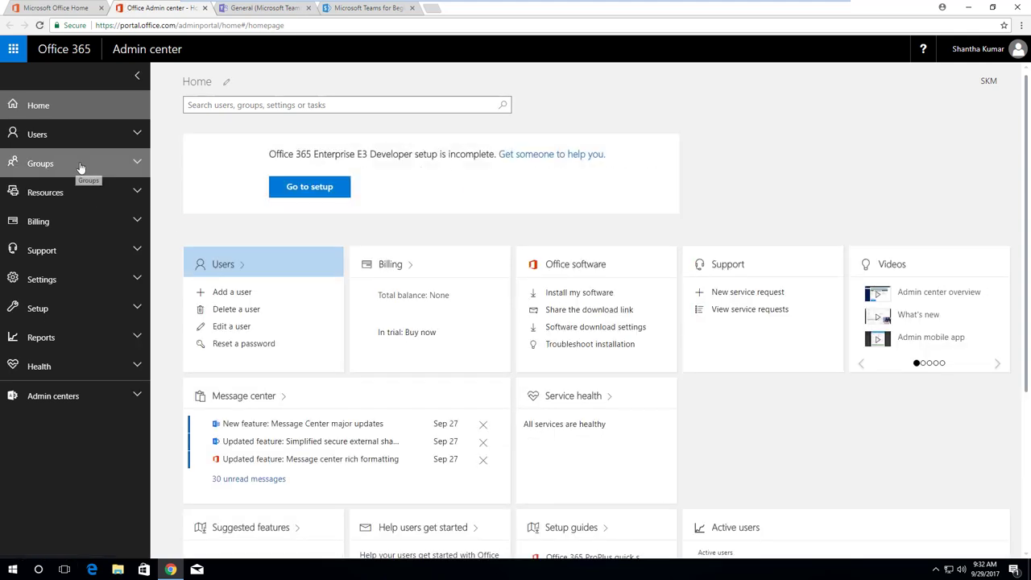
click(79, 165)
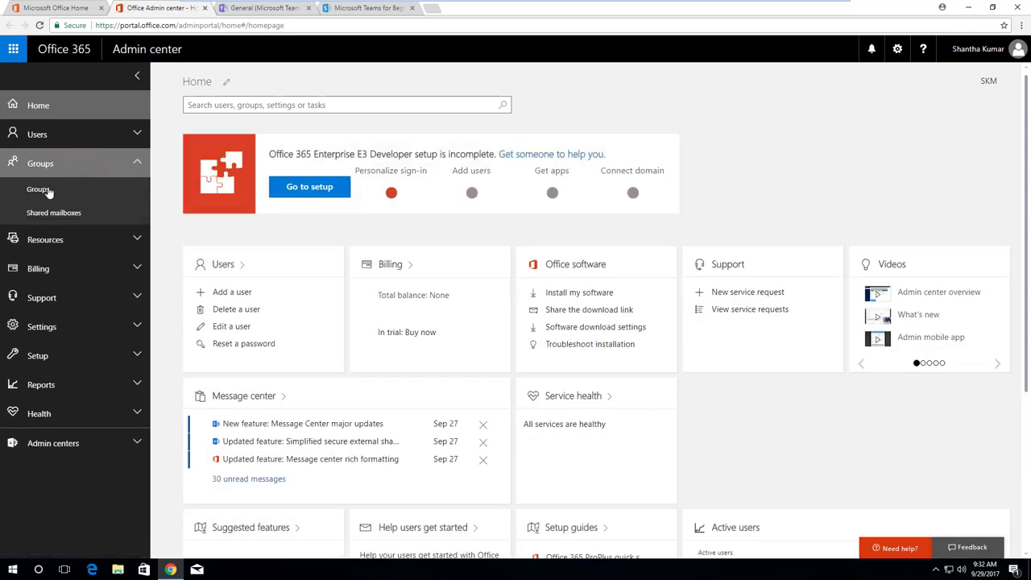
click(47, 190)
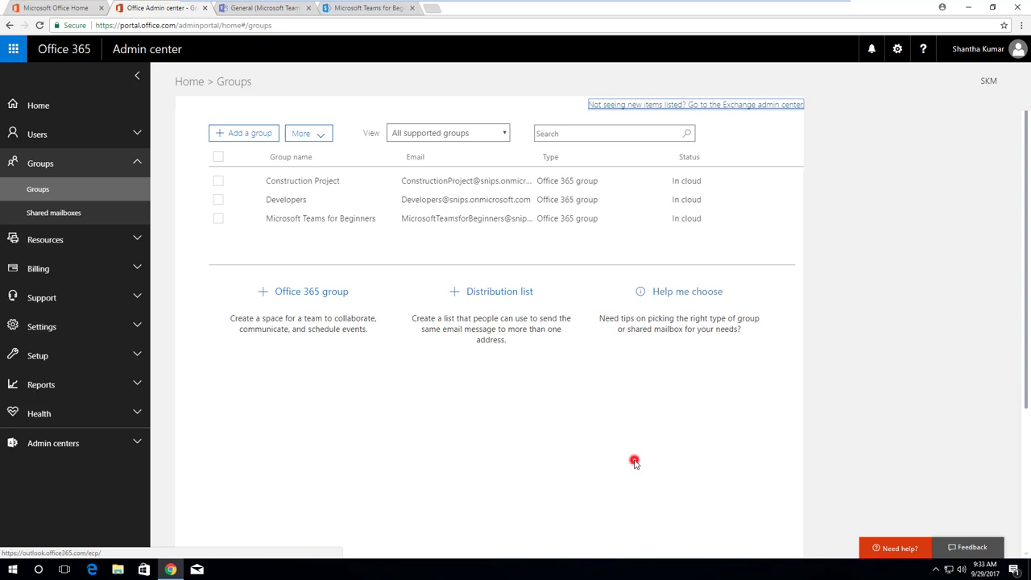
click(292, 11)
click(309, 389)
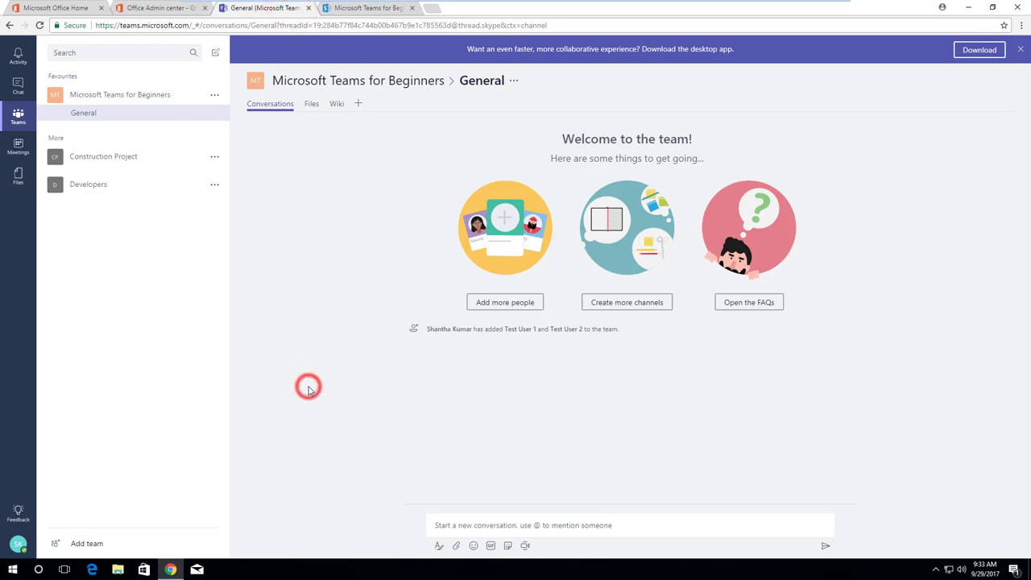